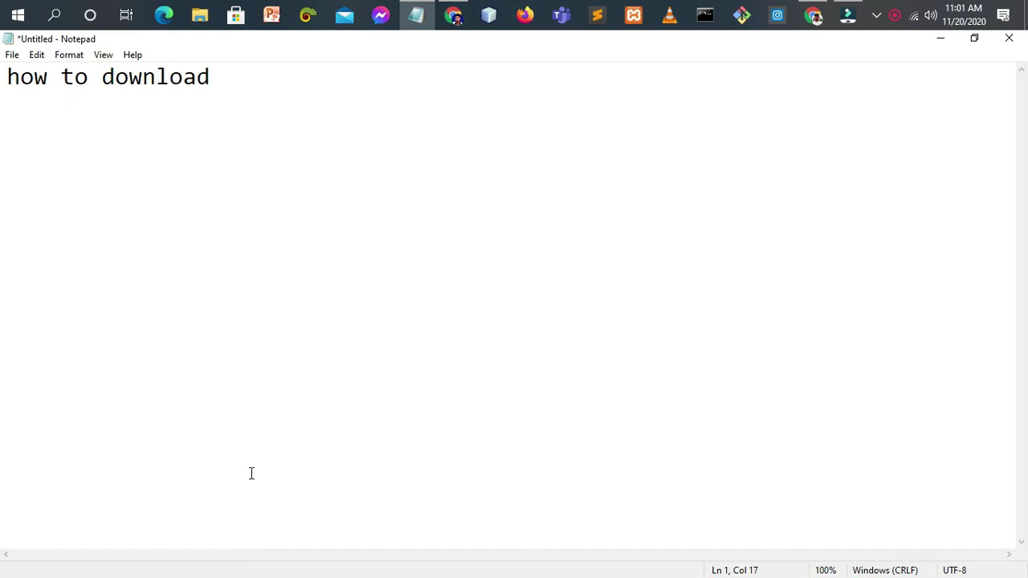
# Complete the note's first line so it reads "how to download and install netbeans editor".
pyautogui.write('nstall ')
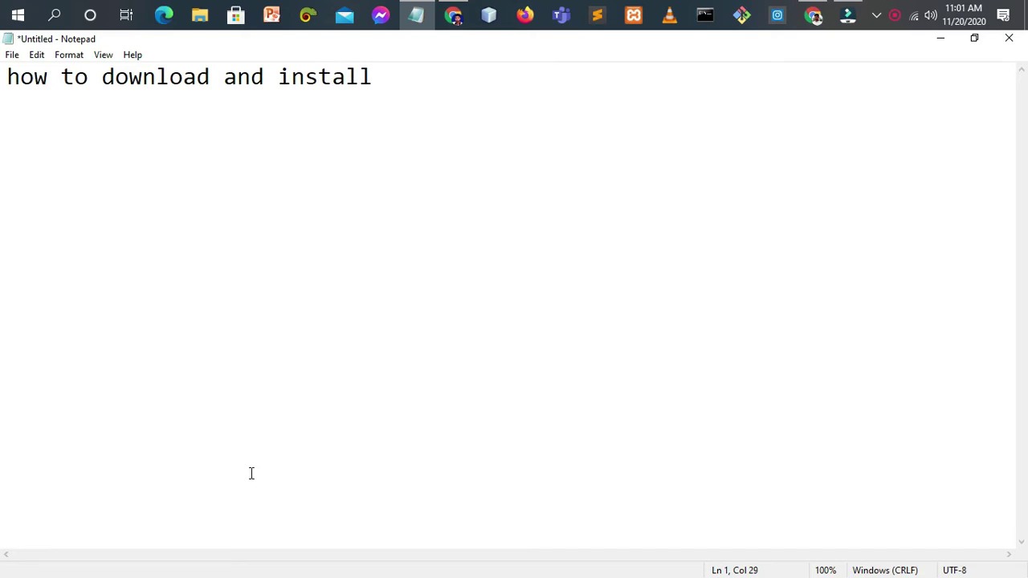
pyautogui.write('netbe')
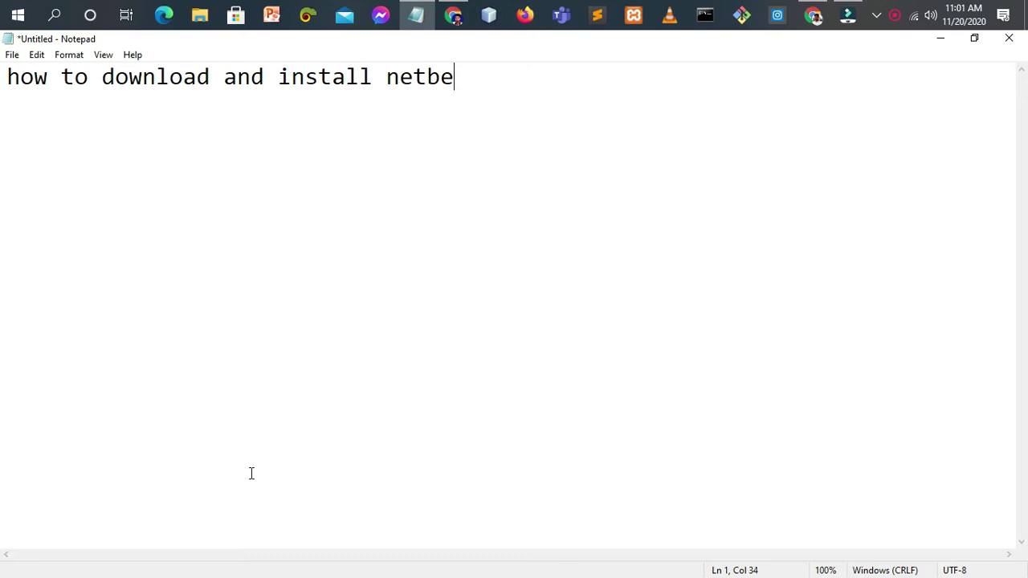
pyautogui.write('ans edito')
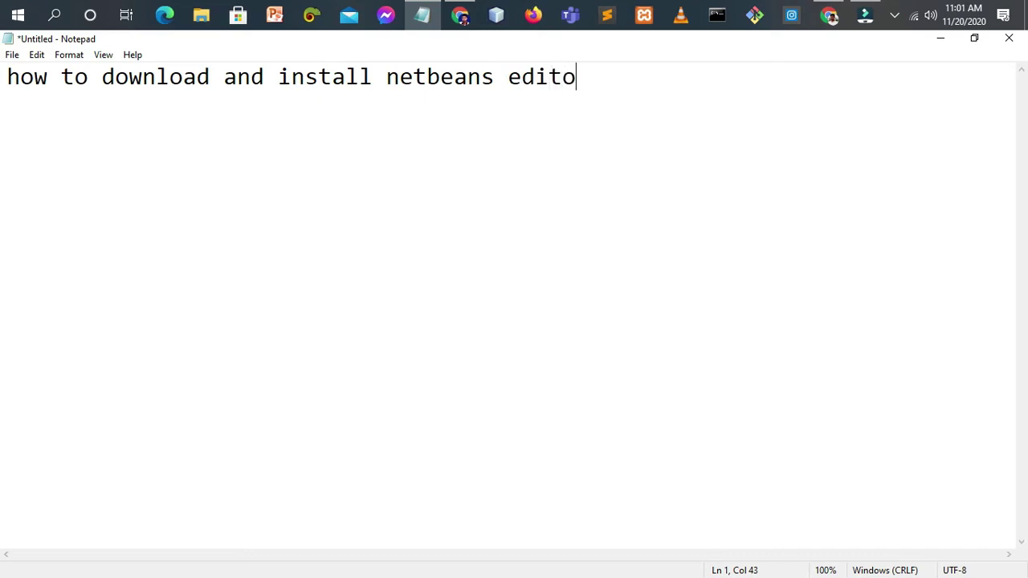
pyautogui.write('r')
# Add the line "Thanks for watching vedio" a few lines below the heading, and close the note without saving.
pyautogui.press('Return')
pyautogui.press('Return')
pyautogui.press('Return')
pyautogui.write('Thanks')
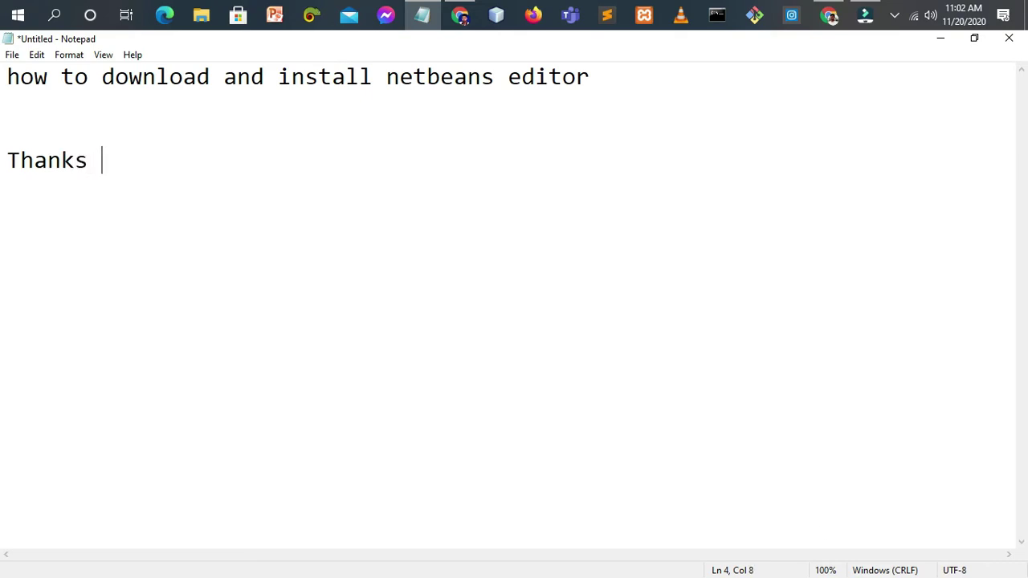
pyautogui.write(' for watchi')
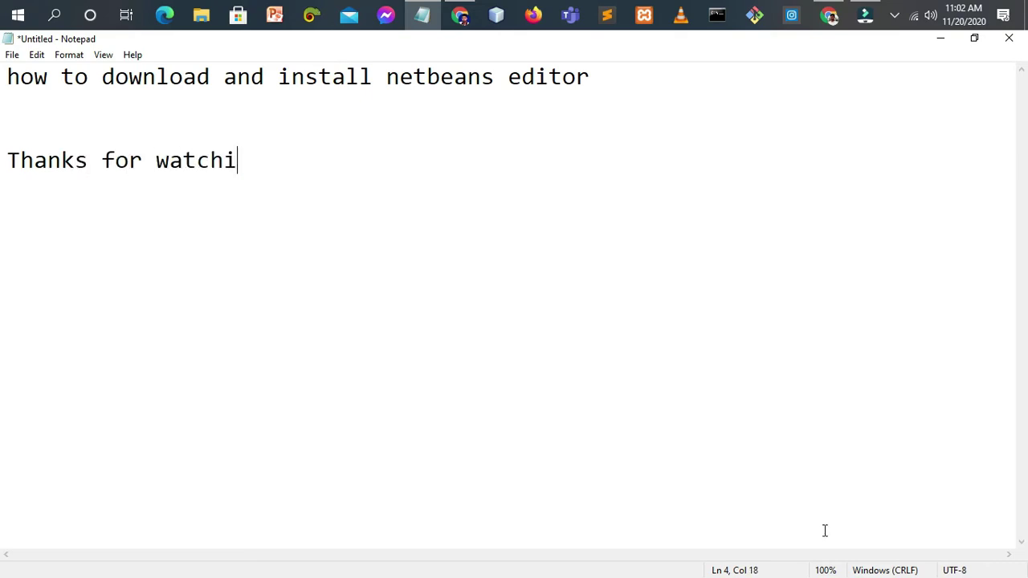
pyautogui.write('ng vedio')
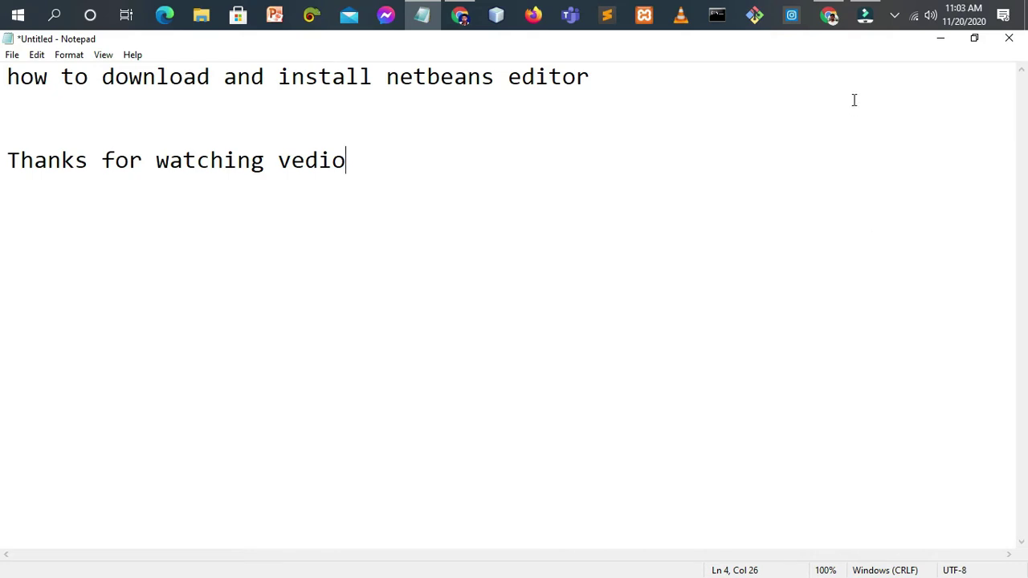
pyautogui.click(1009, 42)
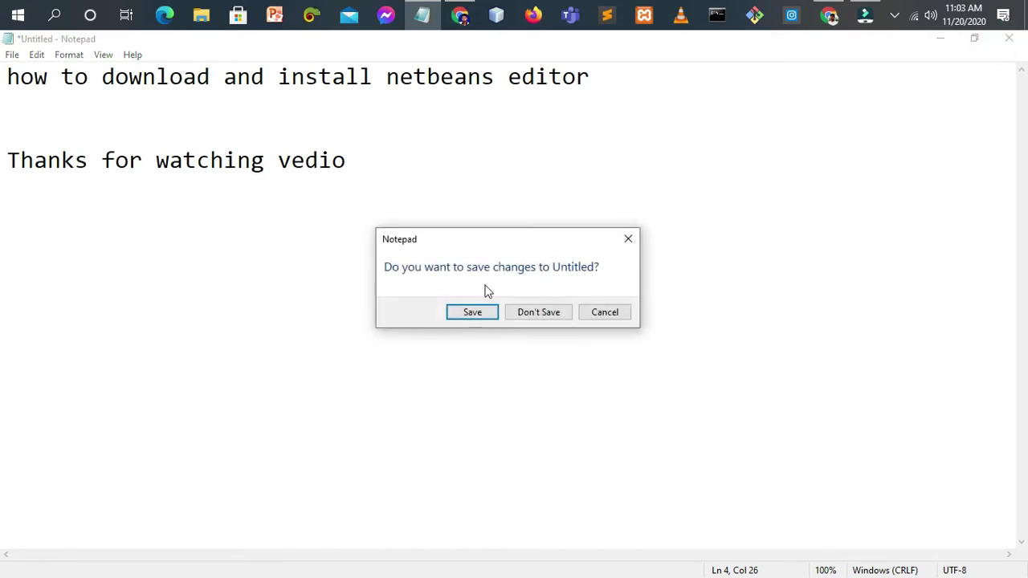
pyautogui.click(533, 312)
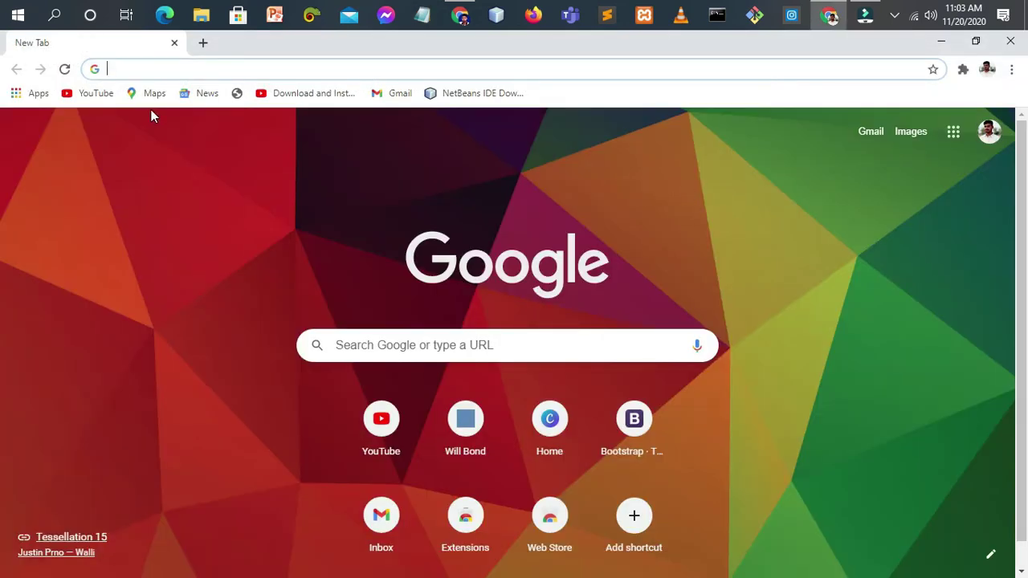
# Search Google in Chrome for "netbeans 8.2 download" and open the netbeans.org NetBeans IDE 8.2 result.
pyautogui.click(175, 72)
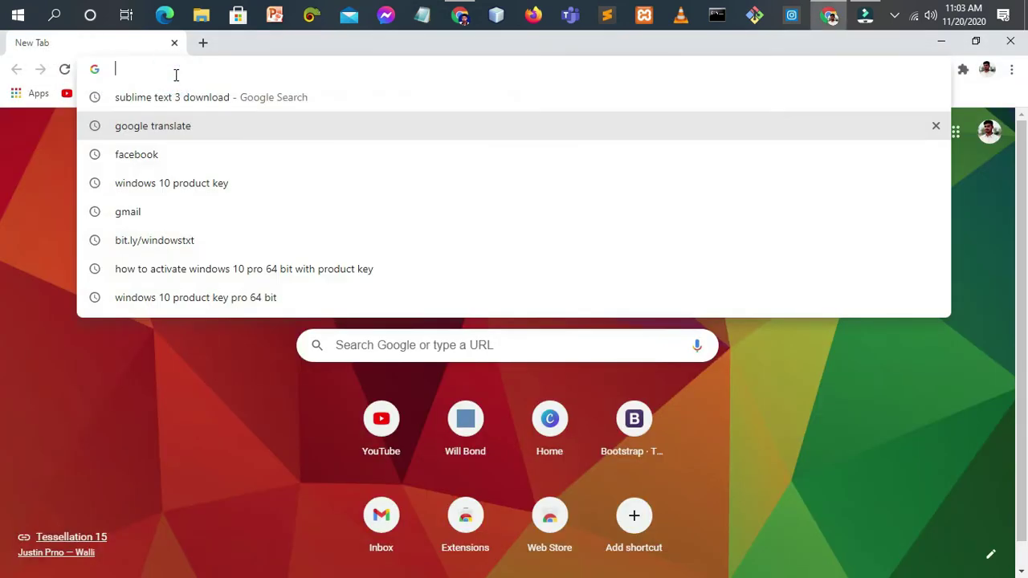
pyautogui.write('net')
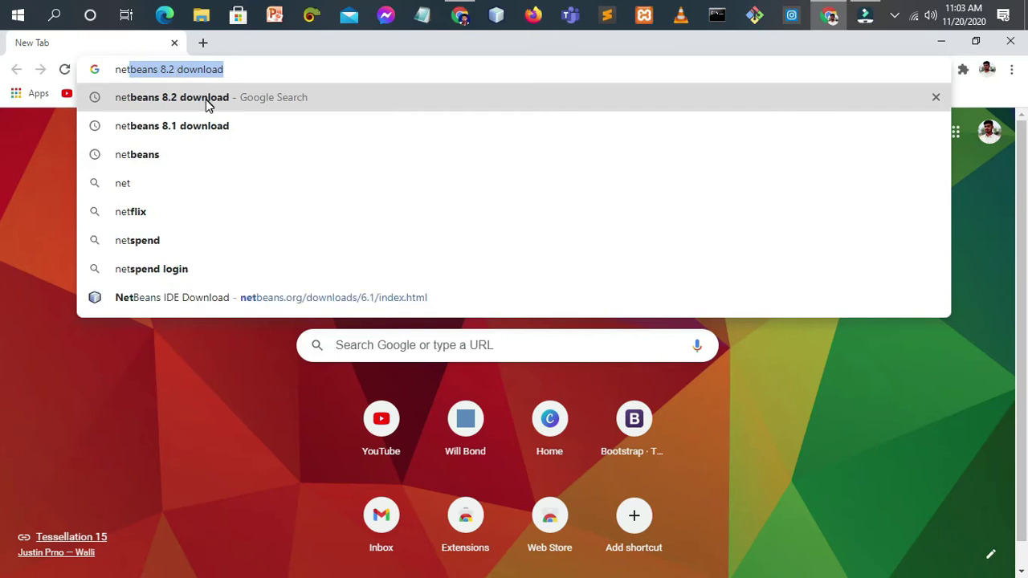
pyautogui.click(201, 98)
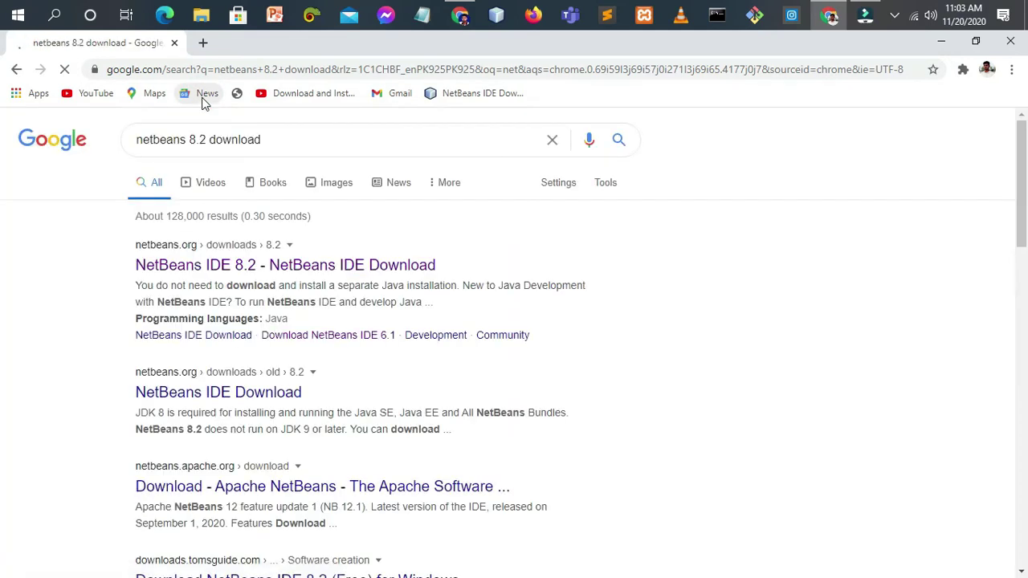
pyautogui.click(275, 142)
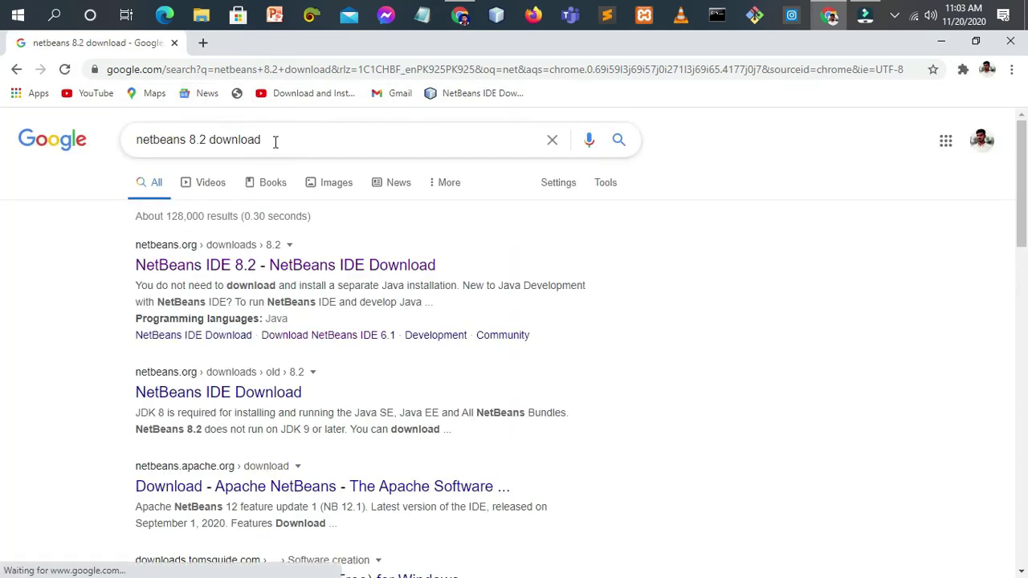
pyautogui.tripleClick(276, 142)
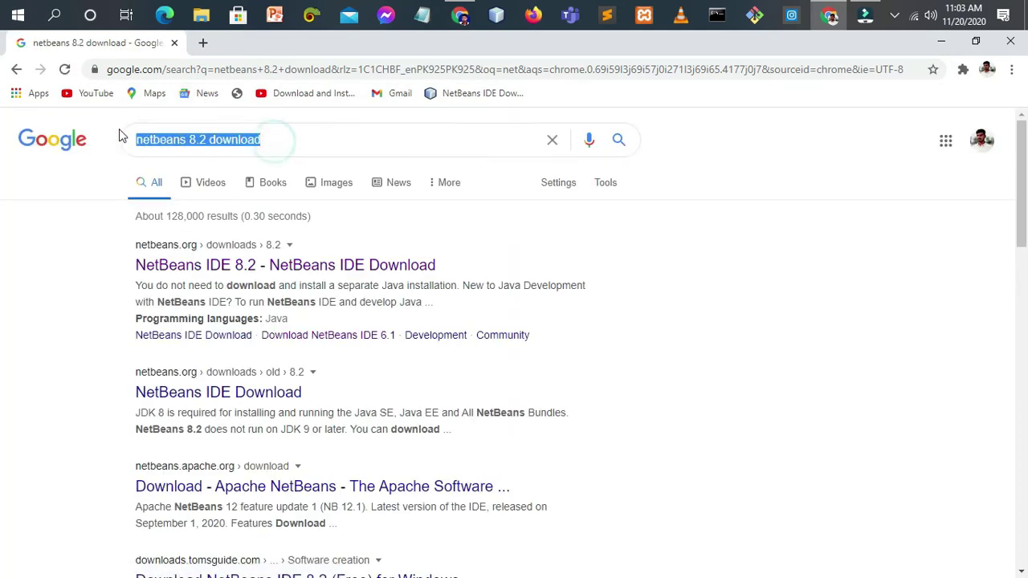
pyautogui.click(288, 142)
pyautogui.click(30, 268)
pyautogui.click(220, 271)
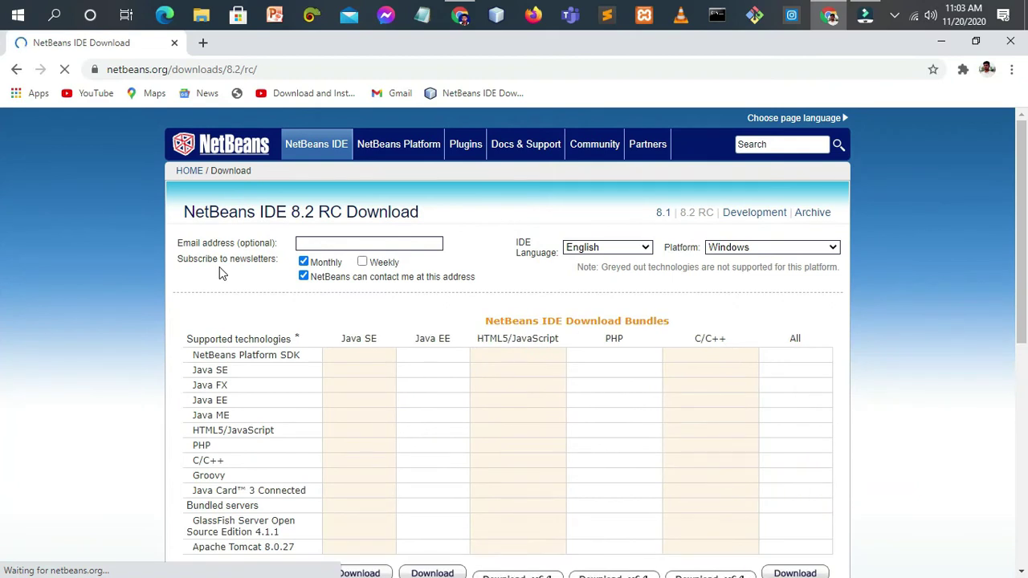
# Request the x64 download of the PHP bundle from the NetBeans IDE 8.2 RC bundle table.
pyautogui.moveTo(1021, 170); pyautogui.dragTo(1021, 241)
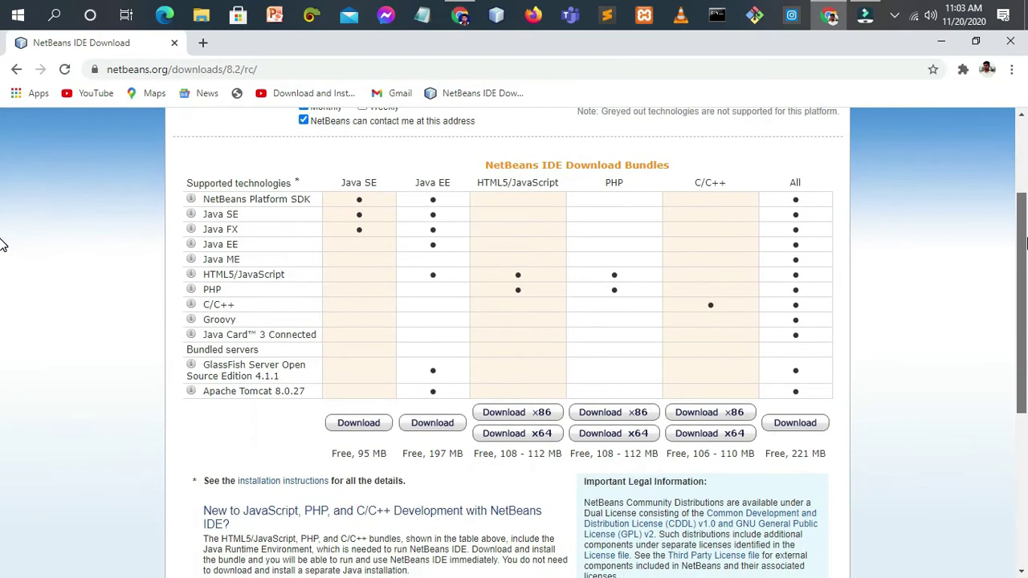
pyautogui.moveTo(3, 244); pyautogui.dragTo(4, 246)
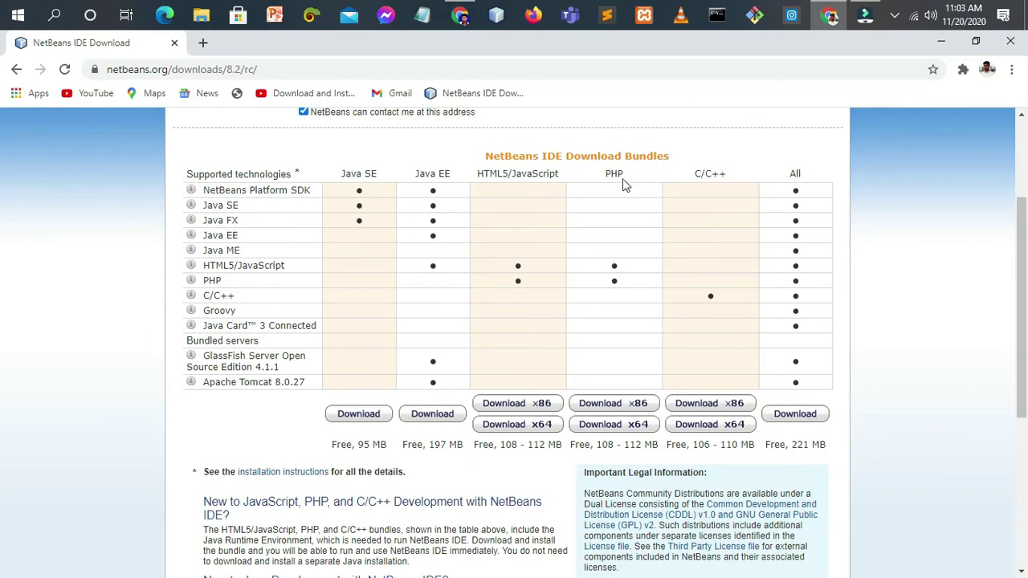
pyautogui.click(617, 425)
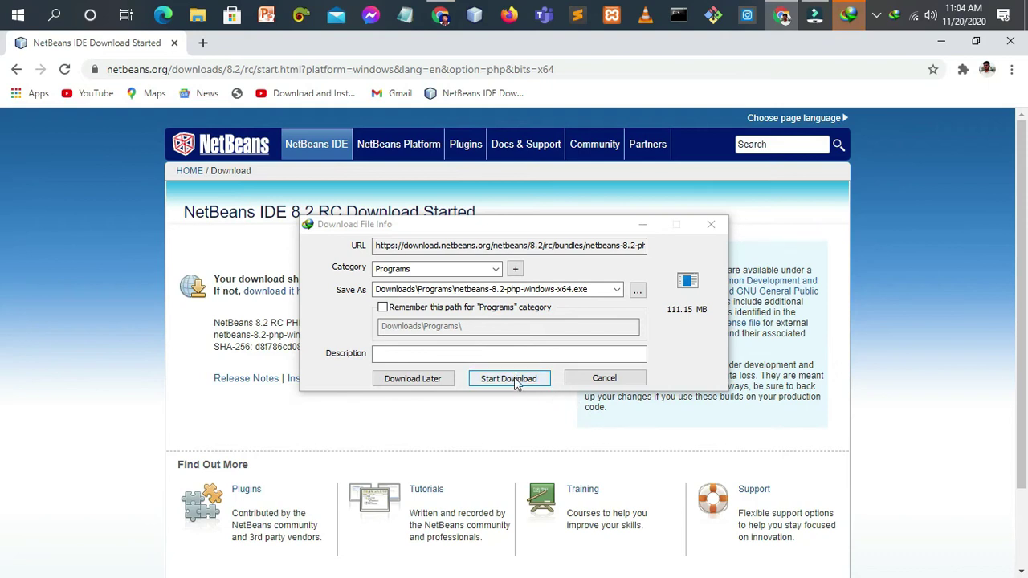
# Set the save location of netbeans-8.2-php-windows-x64.exe to drive DATAA (F:) and start the download.
pyautogui.click(643, 291)
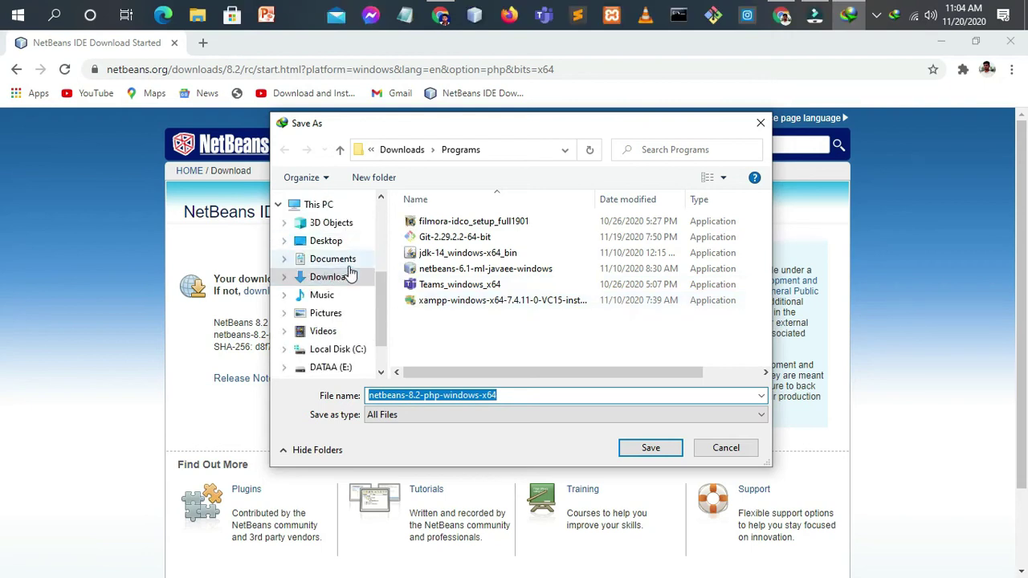
pyautogui.moveTo(379, 309); pyautogui.dragTo(380, 325)
pyautogui.click(334, 321)
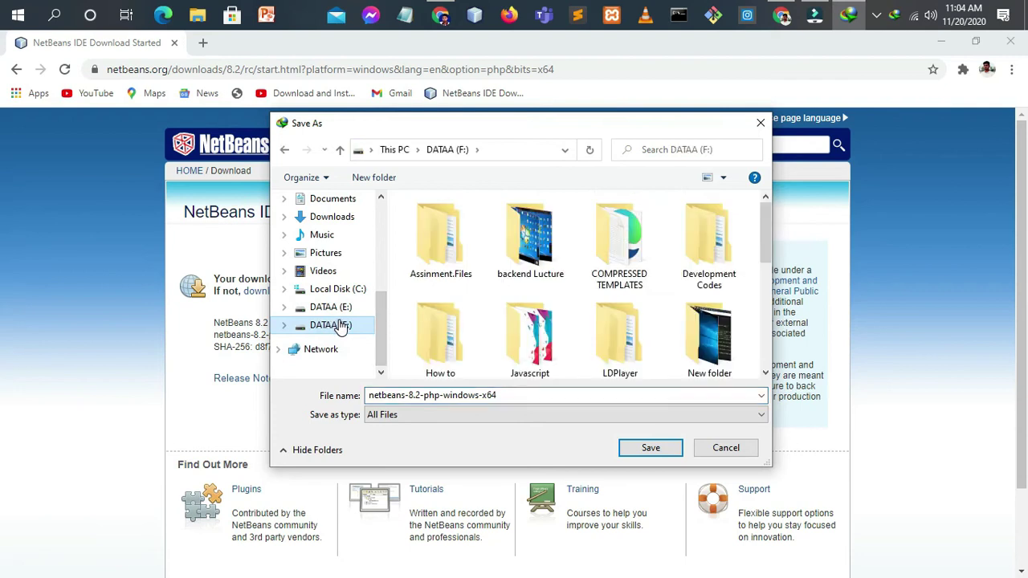
pyautogui.click(648, 448)
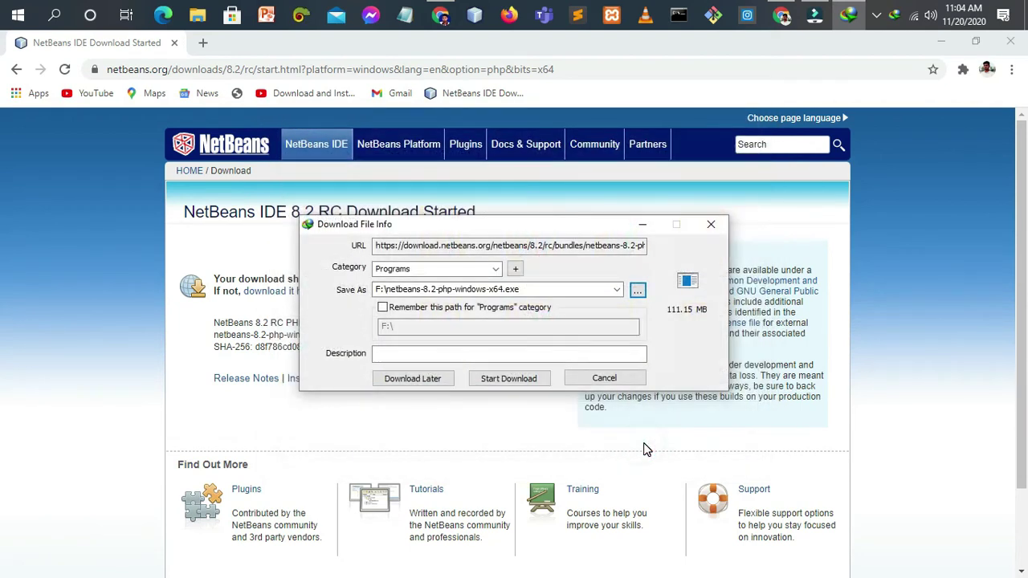
pyautogui.click(532, 385)
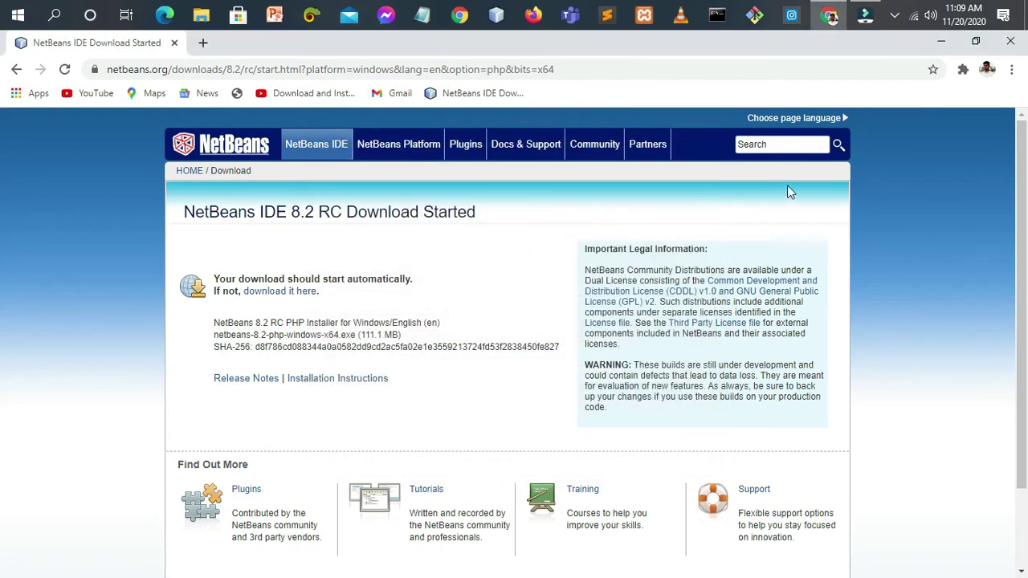
# Close the browser and launch the netbeans-8.2-php-windows-x64 installer from drive DATAA (F:) in File Explorer.
pyautogui.click(1009, 42)
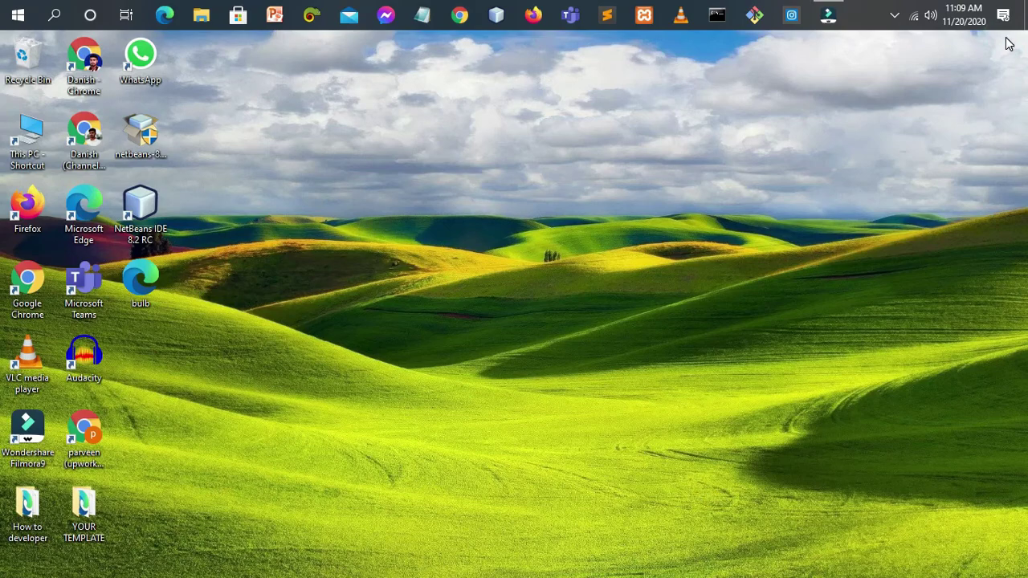
pyautogui.doubleClick(29, 141)
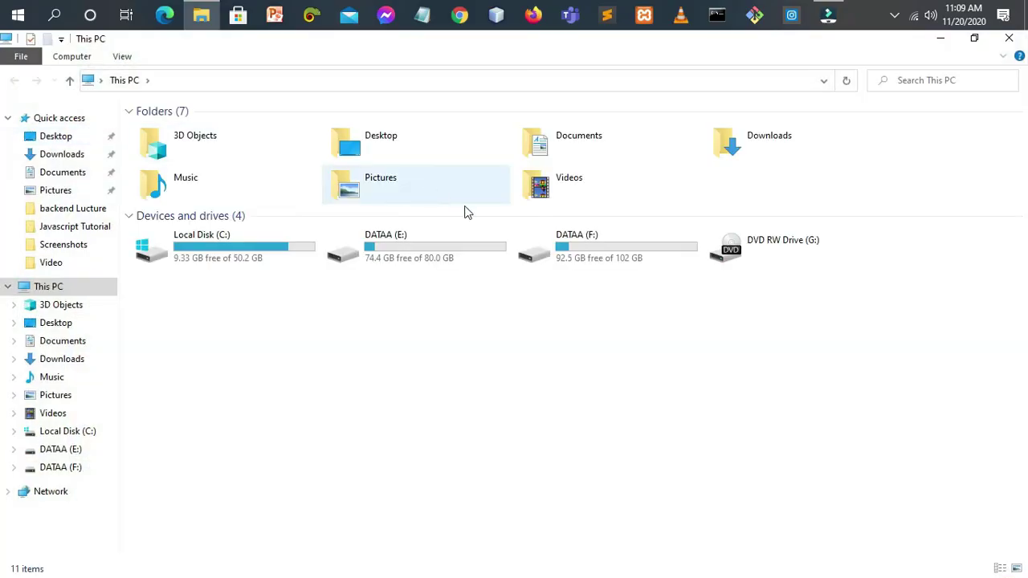
pyautogui.doubleClick(573, 246)
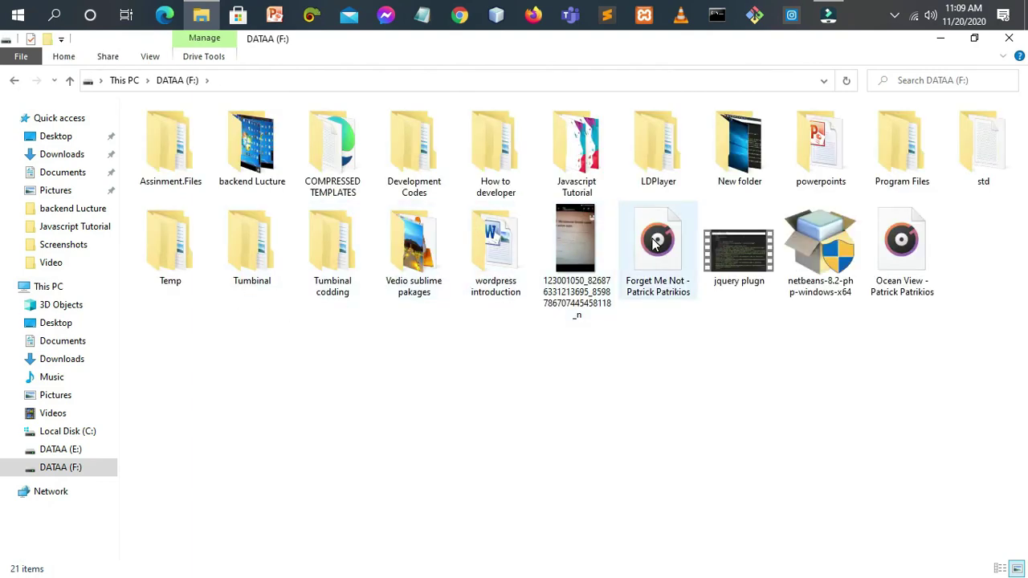
pyautogui.doubleClick(824, 289)
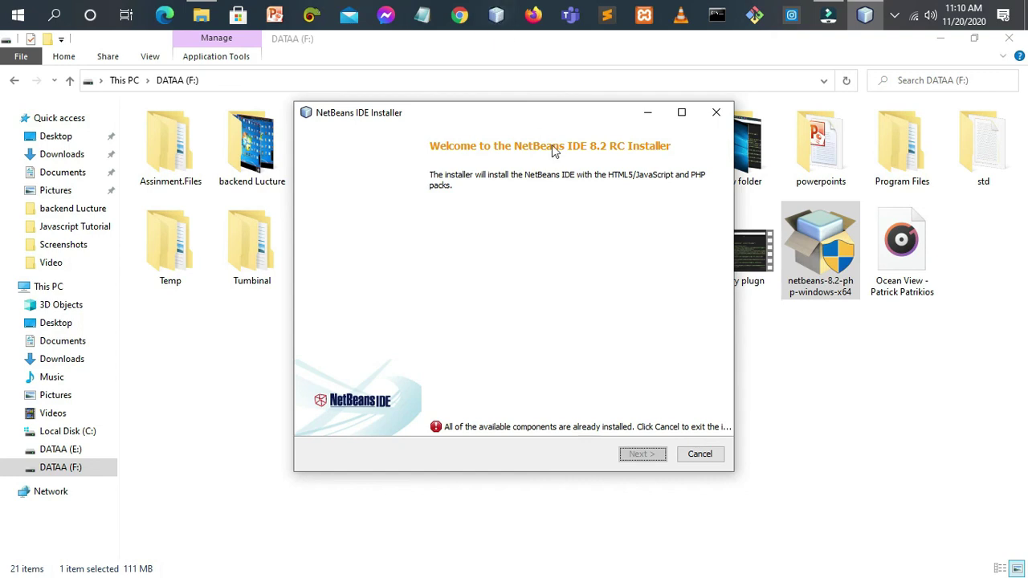
# Cancel the NetBeans IDE 8.2 RC installer.
pyautogui.click(700, 454)
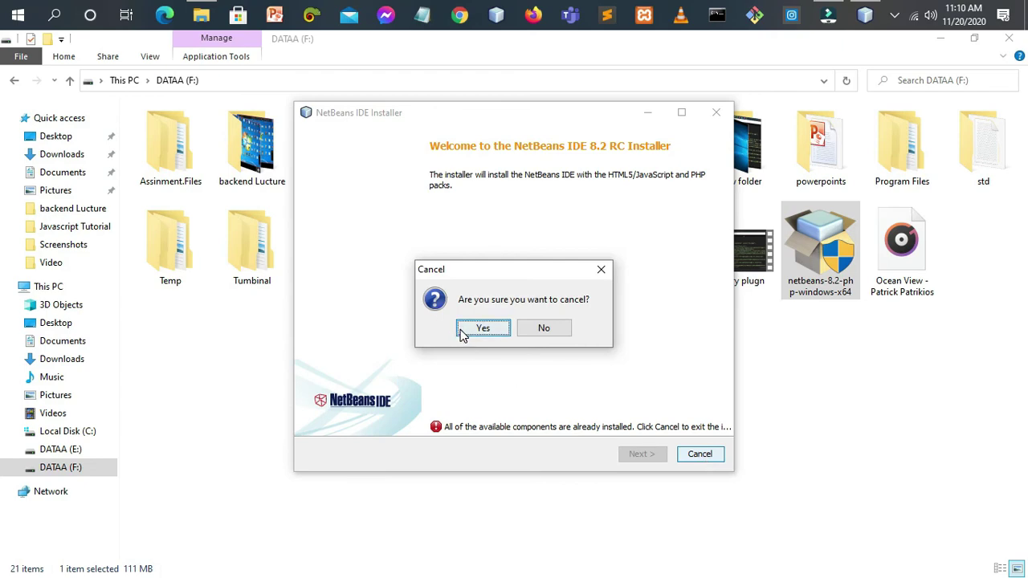